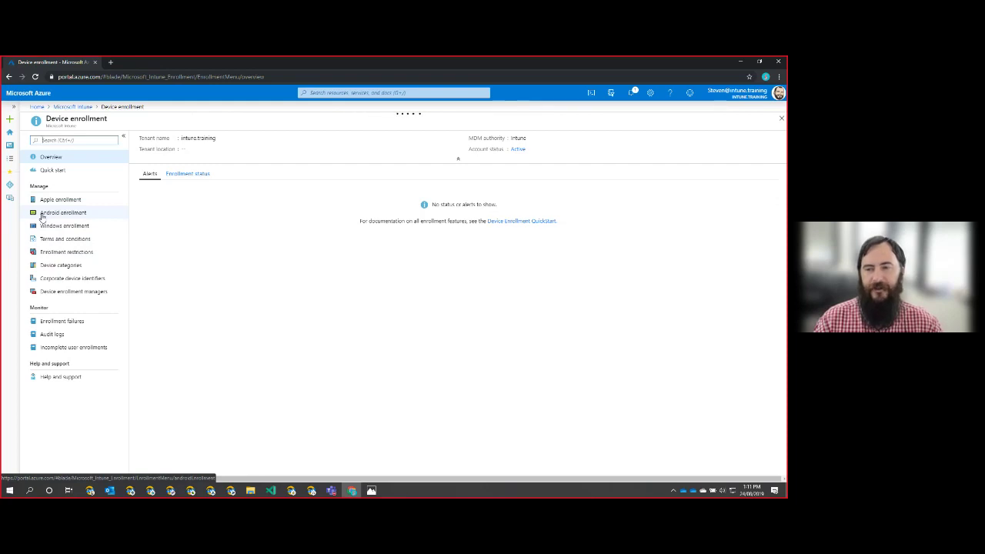
- From Android enrollment's Managed Google Play, agree to share data with Google and launch Google to connect
click(42, 215)
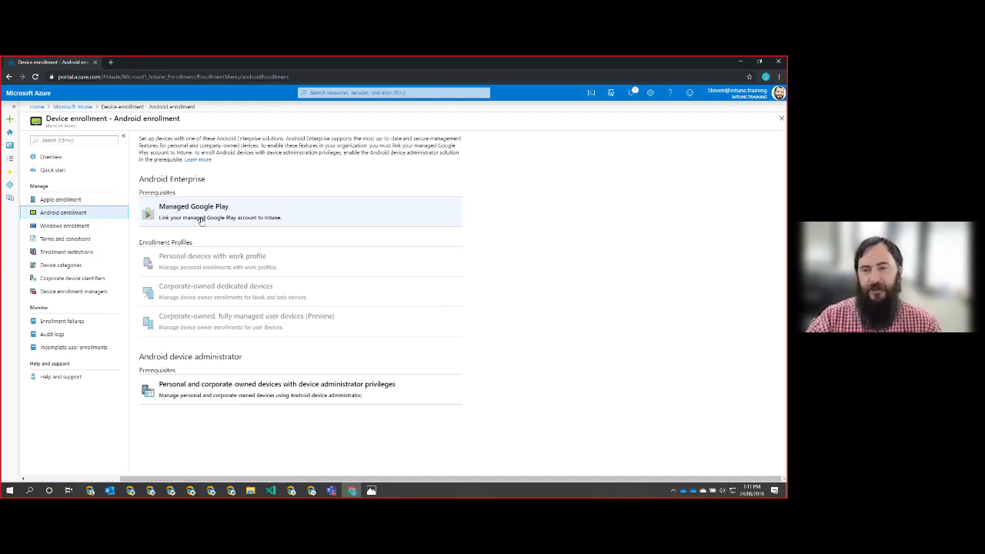
click(334, 218)
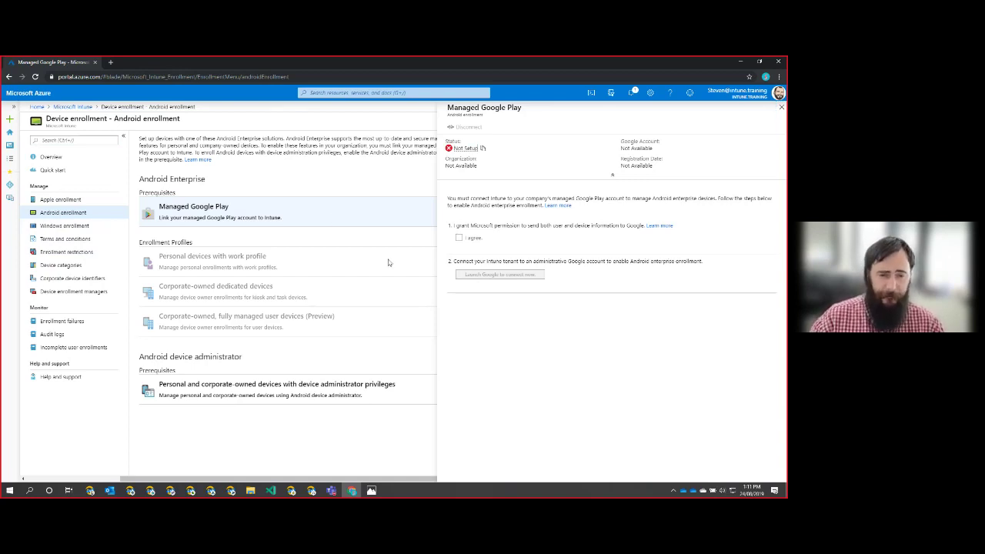
click(459, 239)
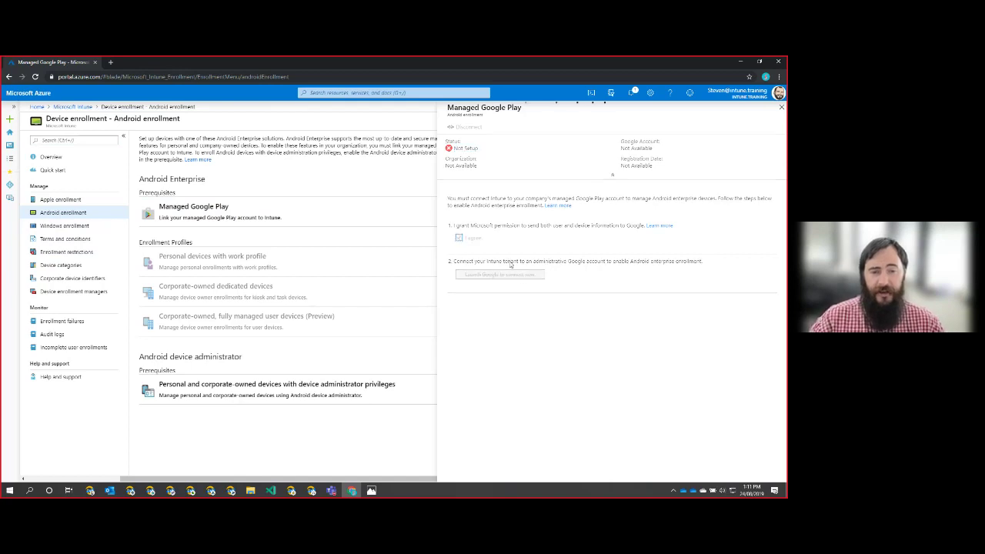
click(516, 275)
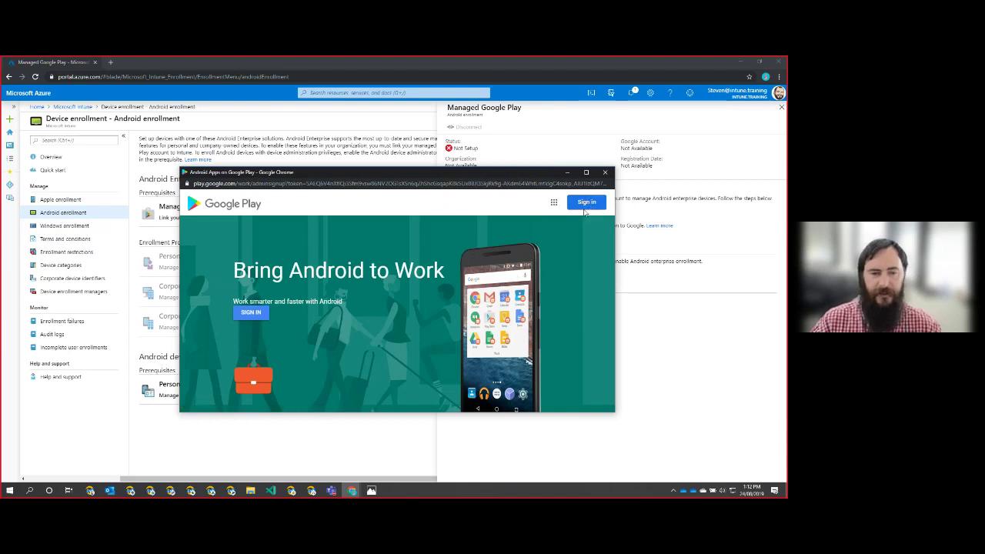
- Sign in with the administrative Google account's e-mail address and password
click(250, 313)
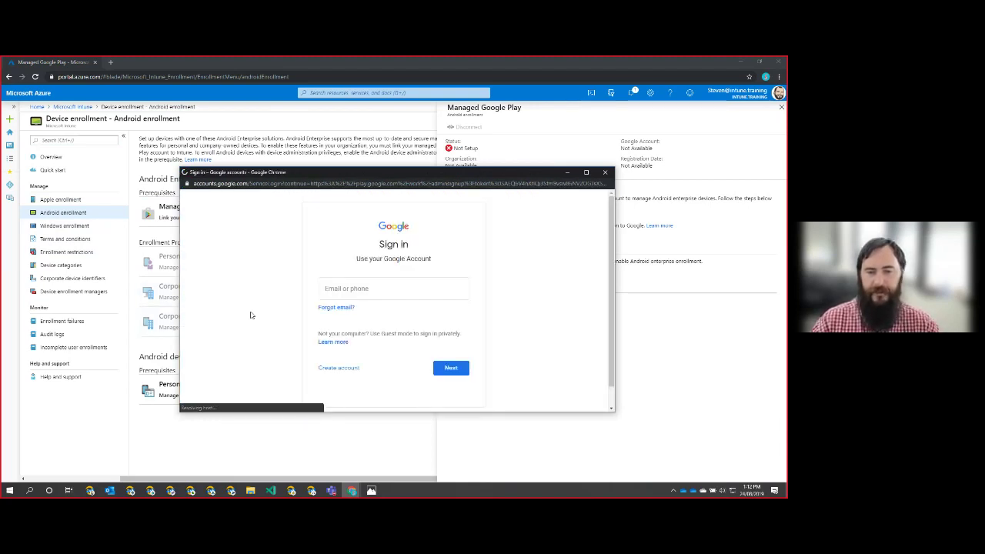
click(398, 290)
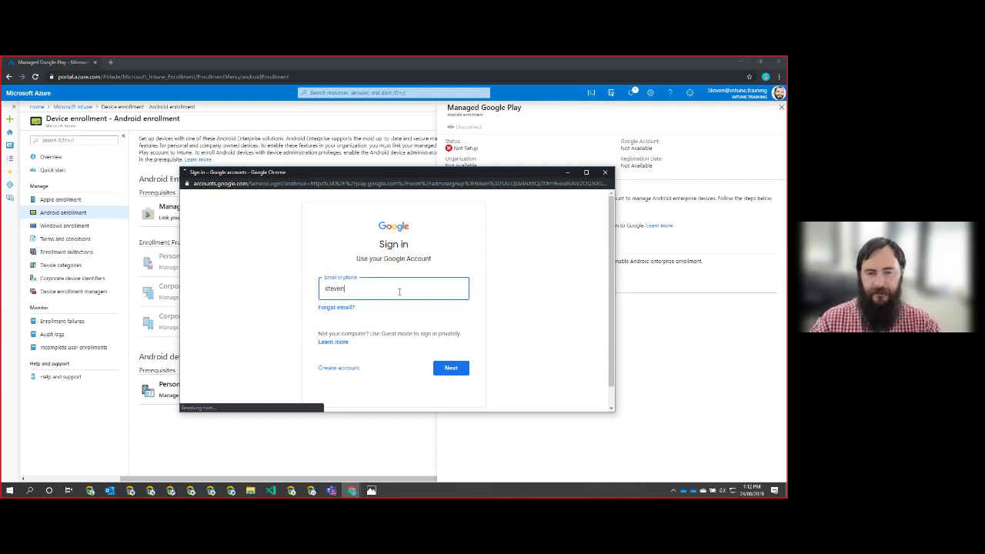
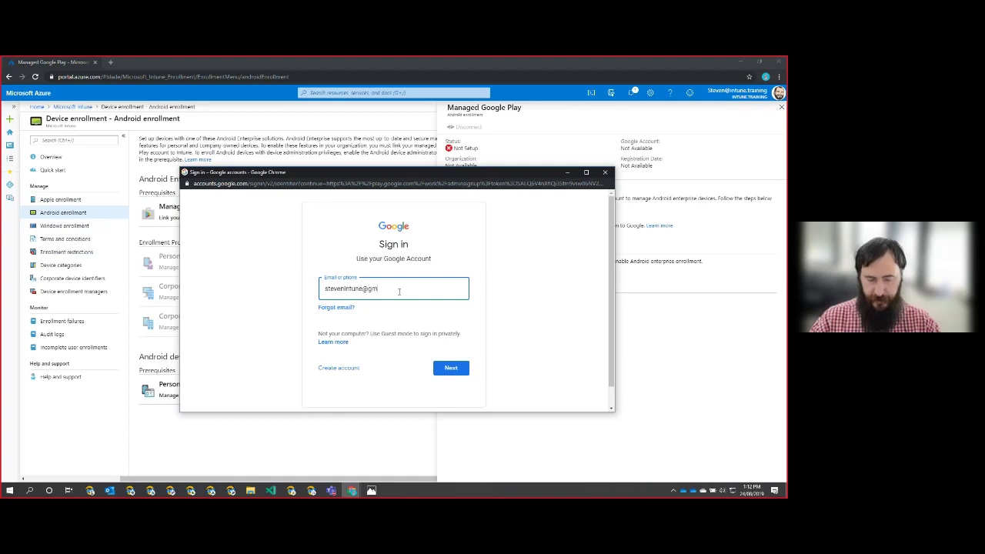
key(Return)
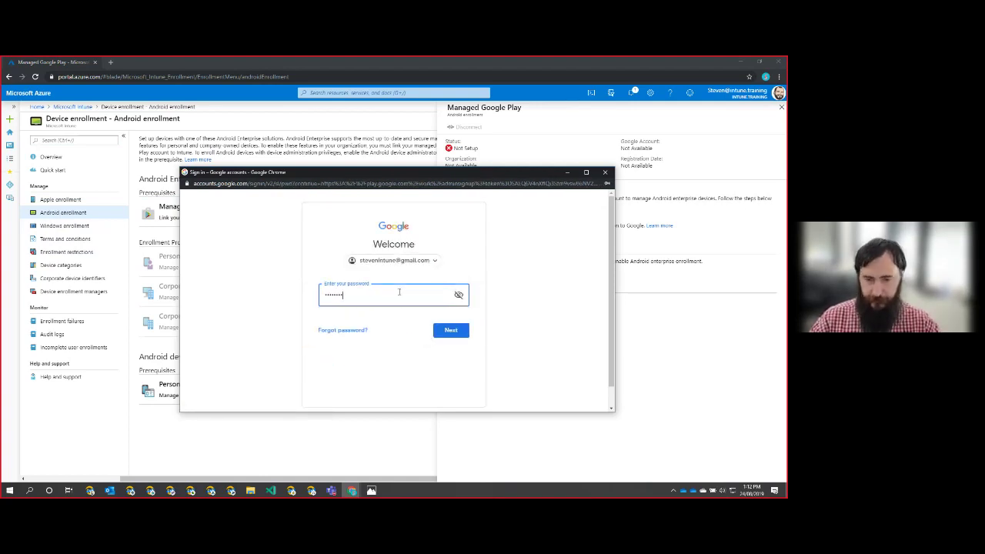
key(Return)
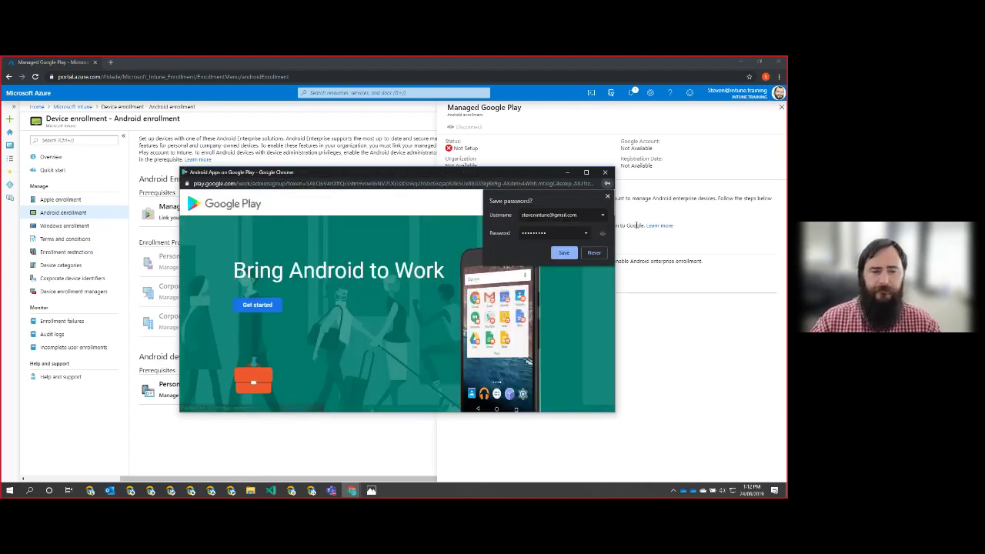
- Dismiss the save-password prompt and start the signup with business name Intune.Training
click(607, 197)
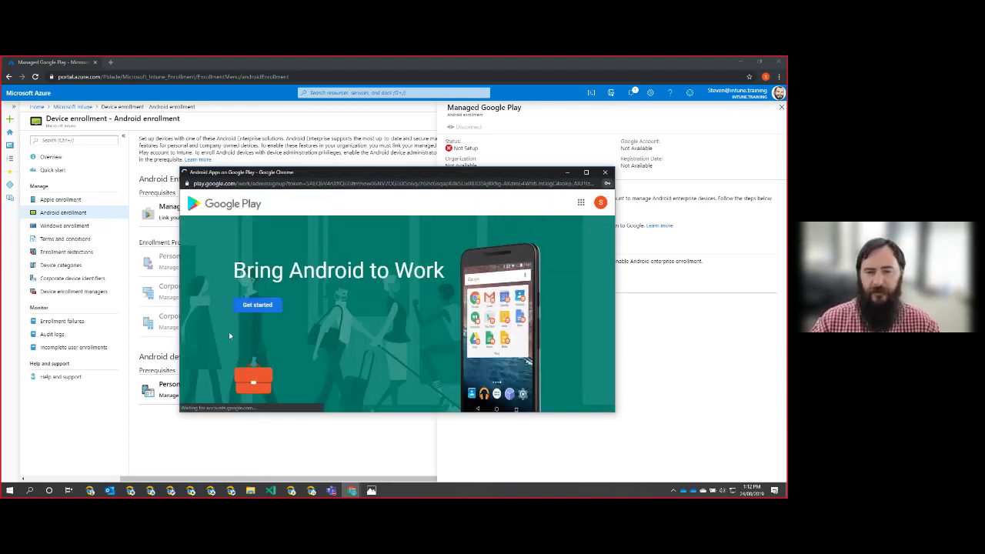
click(257, 305)
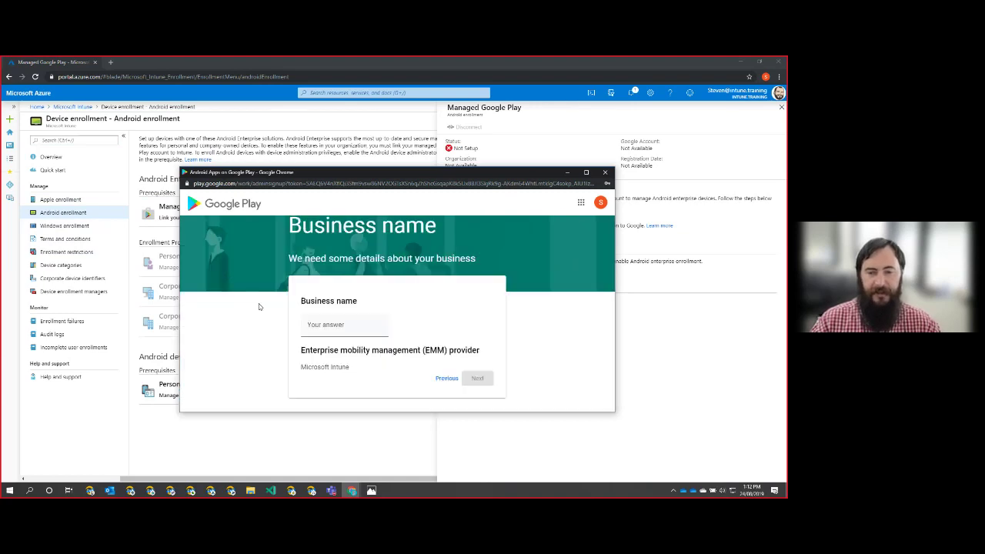
click(351, 325)
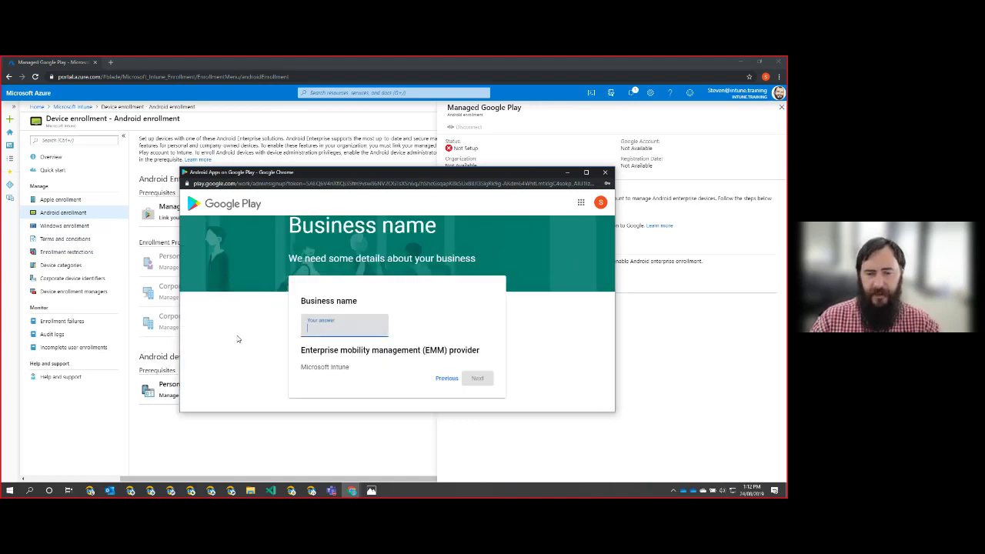
text(Intune)
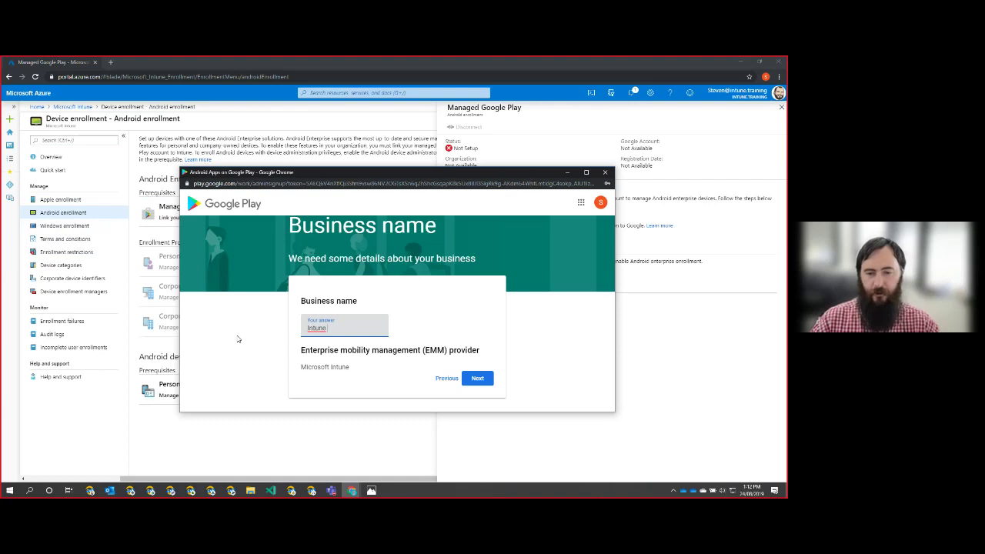
text( Tra)
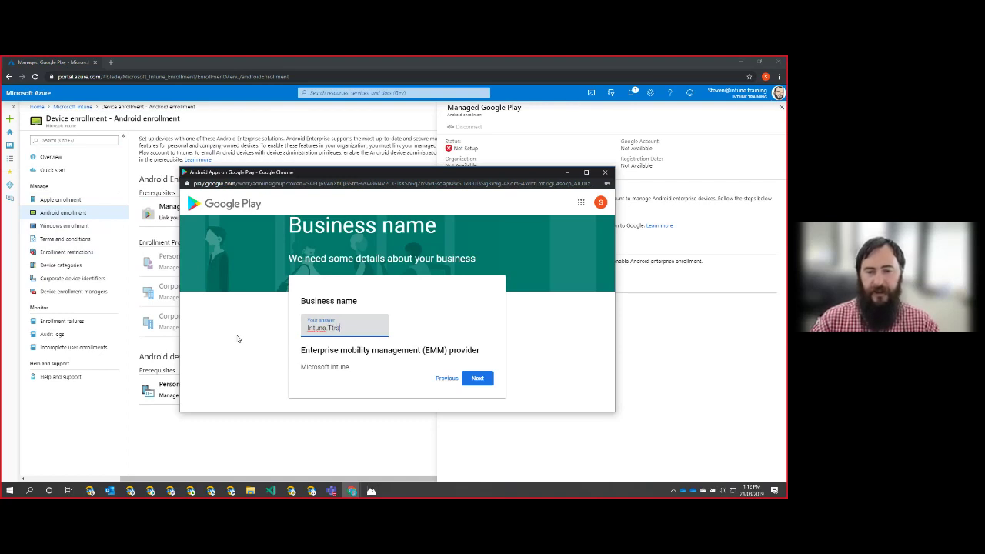
text(r)
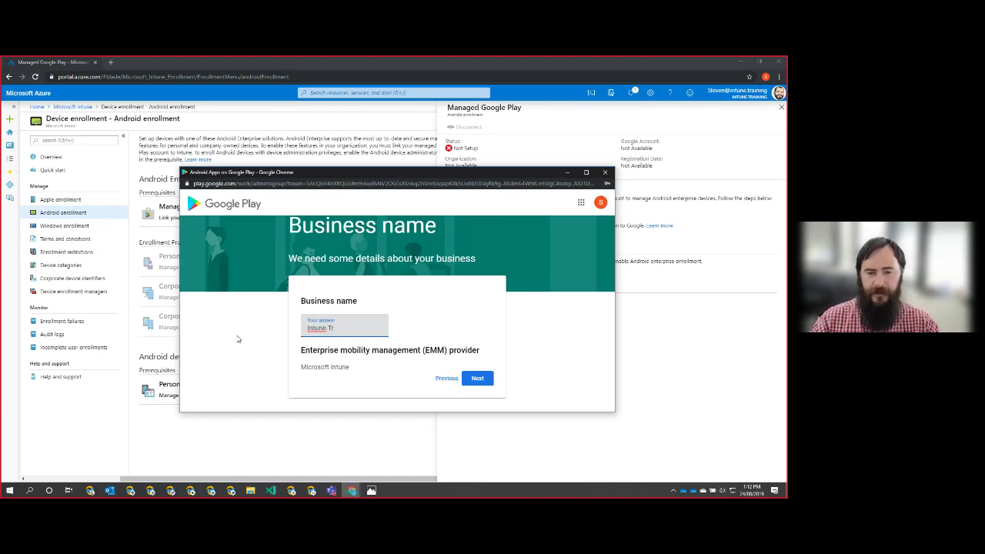
text(eining)
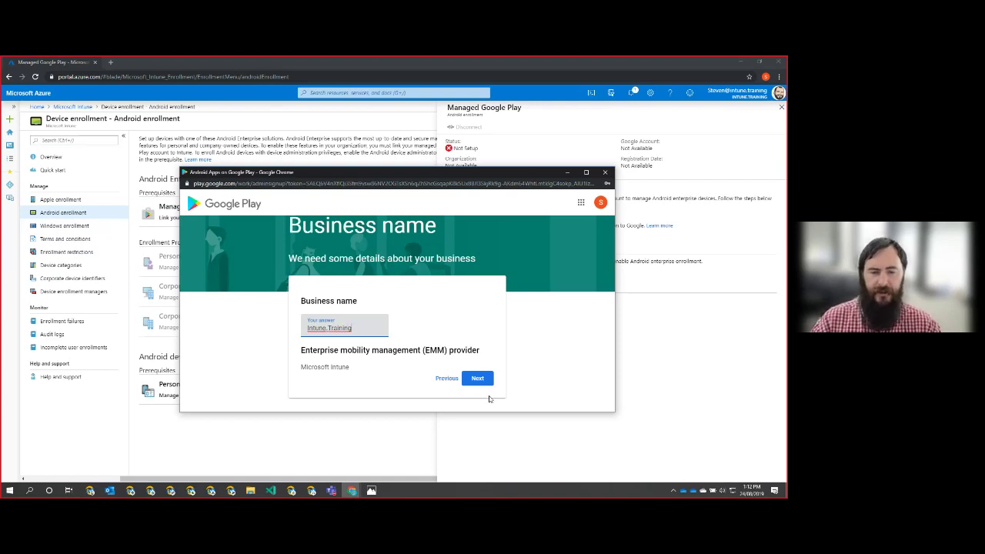
click(483, 380)
click(478, 378)
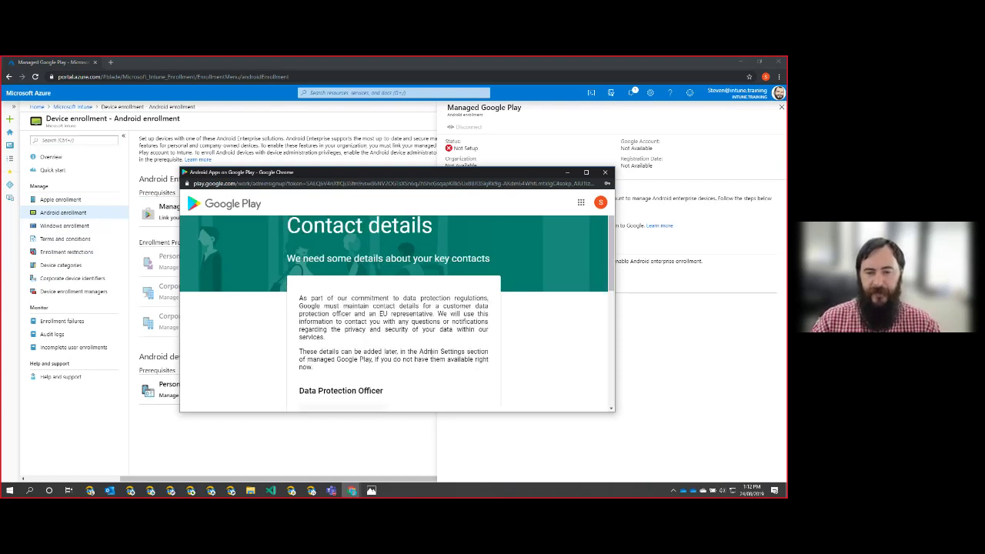
- Fill in the data protection officer's name and e-mail address
scroll(428, 351, down, 1)
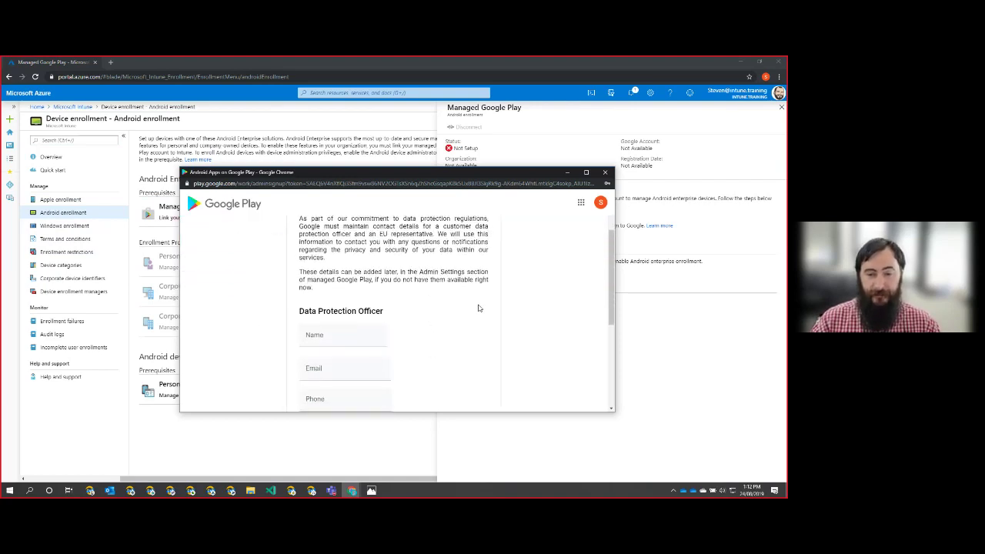
scroll(469, 312, down, 3)
scroll(433, 313, up, 3)
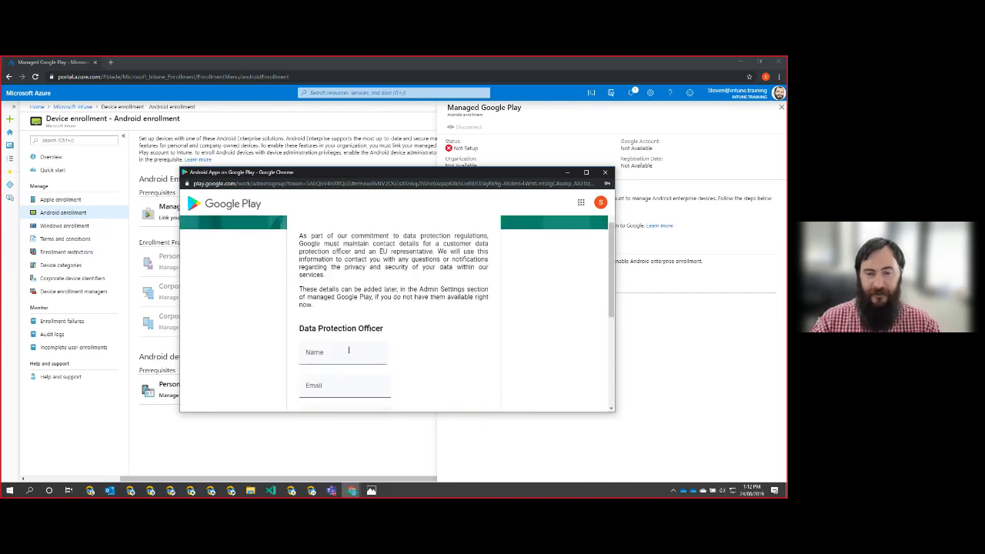
click(349, 351)
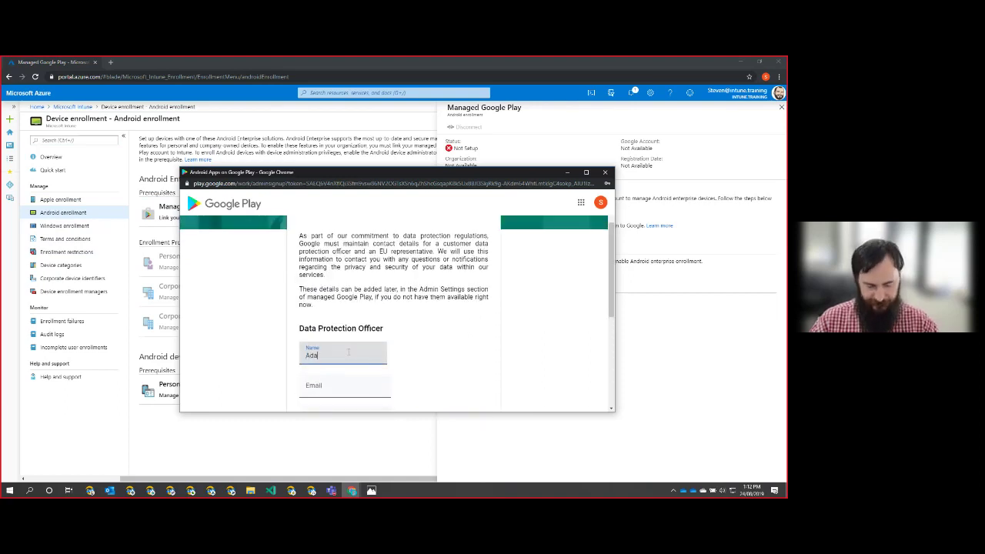
key(Tab)
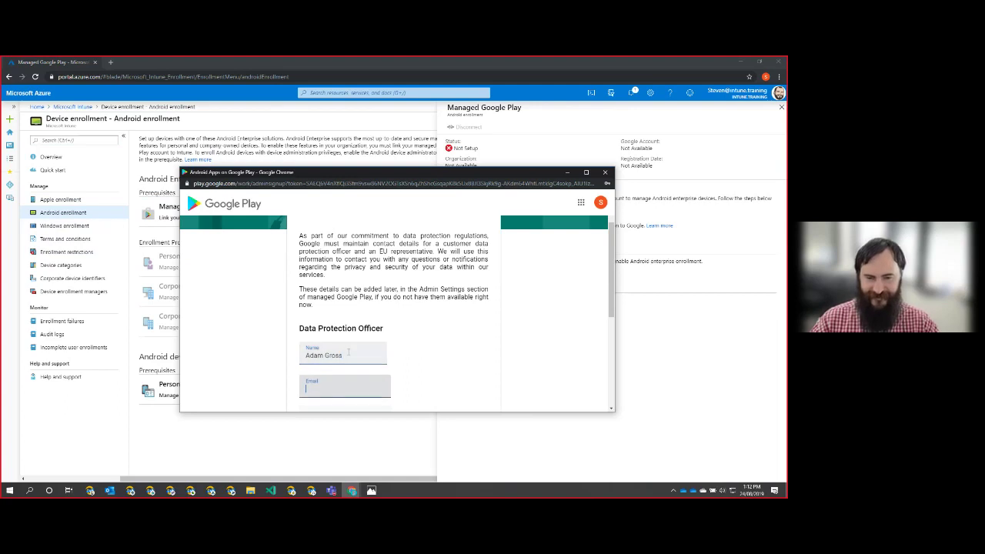
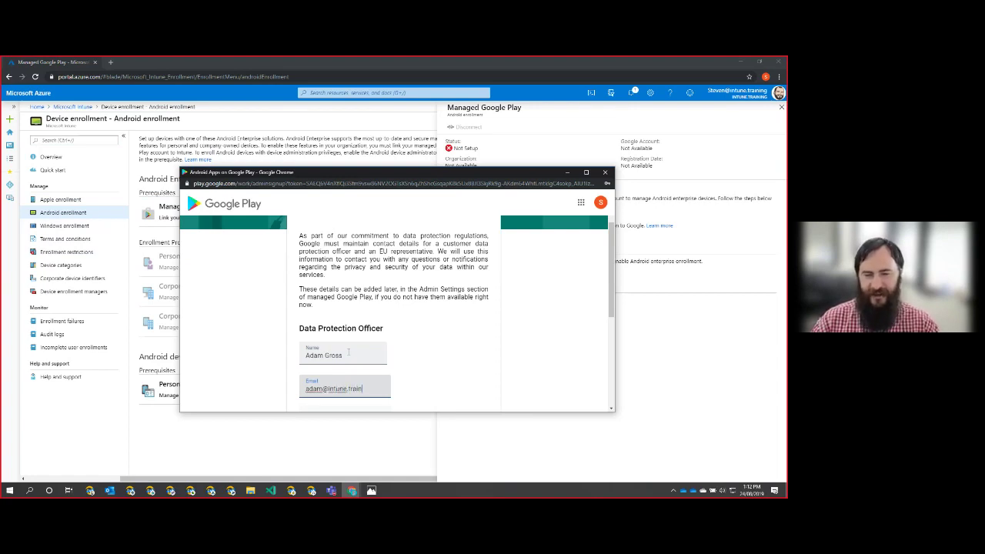
- Enter the EU representative's name and paste their e-mail address, correcting typing mistakes
scroll(338, 359, down, 1)
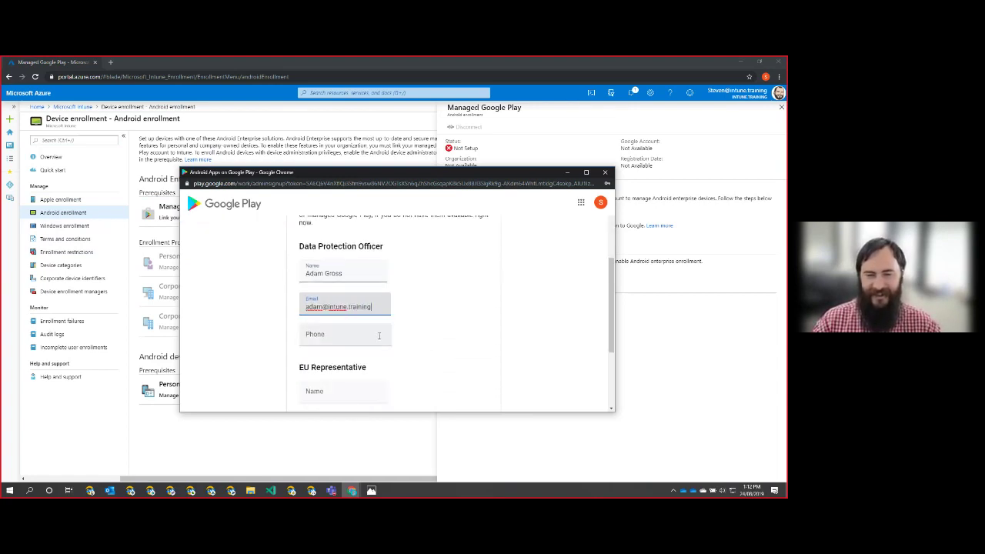
scroll(429, 330, down, 2)
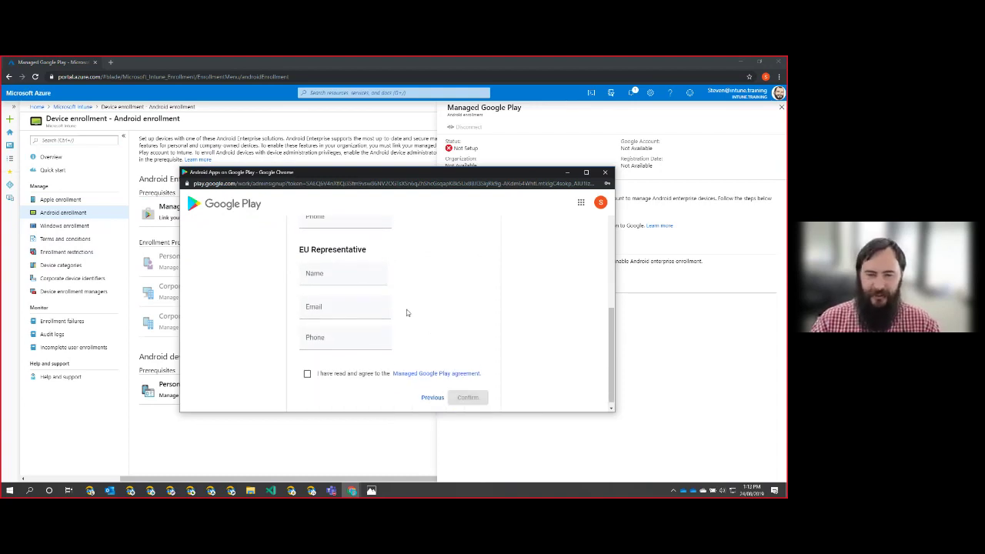
click(359, 271)
text(steve)
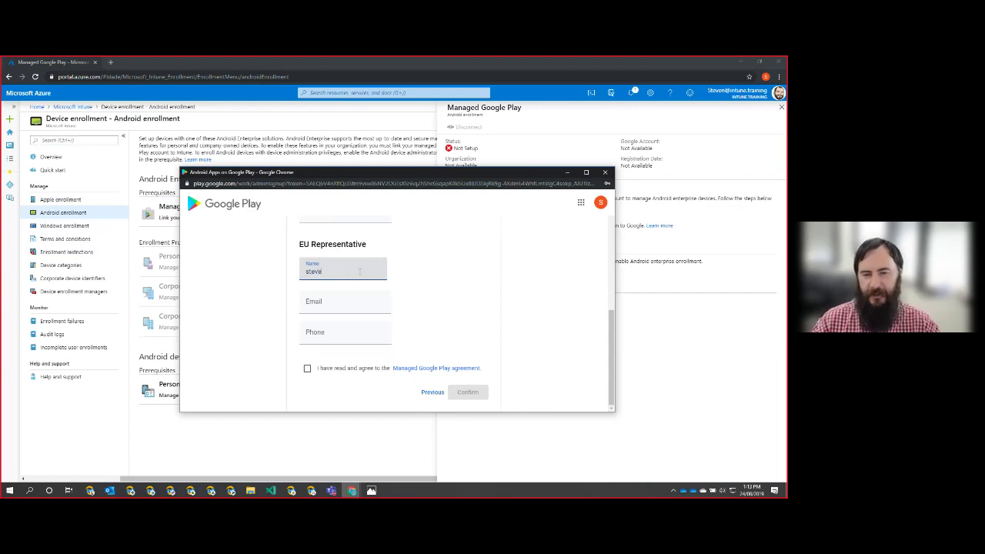
key(BackSpace)
key(BackSpace)
key(BackSpace)
key(BackSpace)
key(BackSpace)
key(BackSpace)
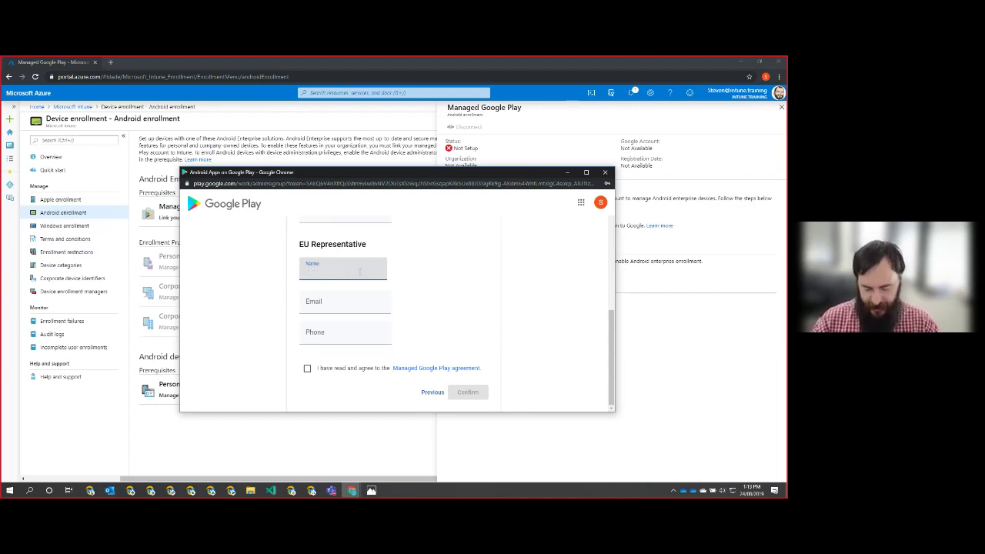
text(Ben)
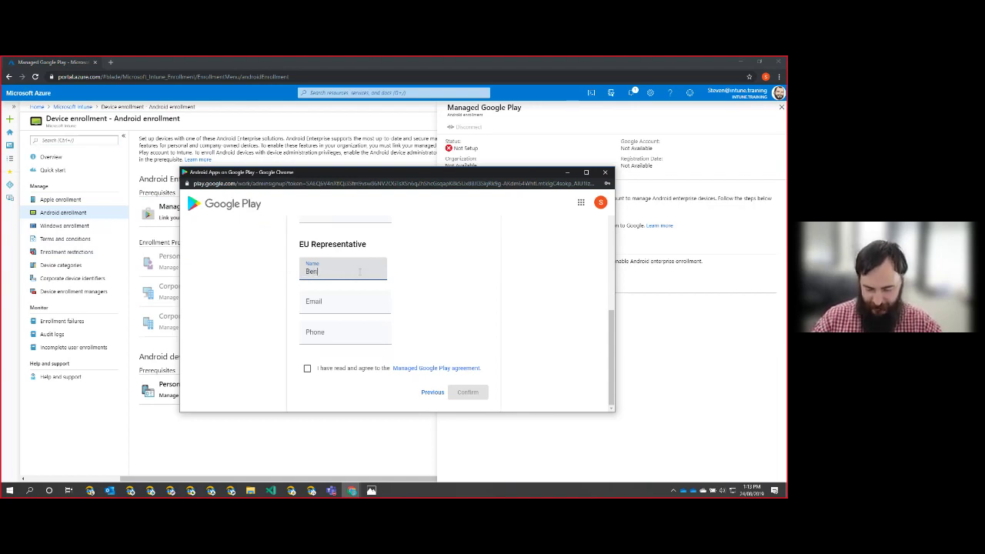
text(ja)
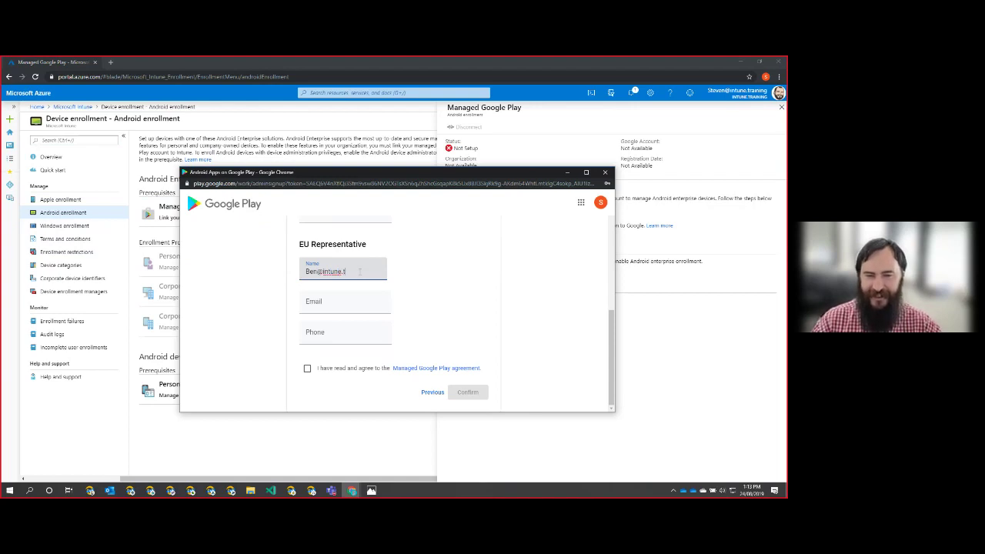
text(g)
key(Tab)
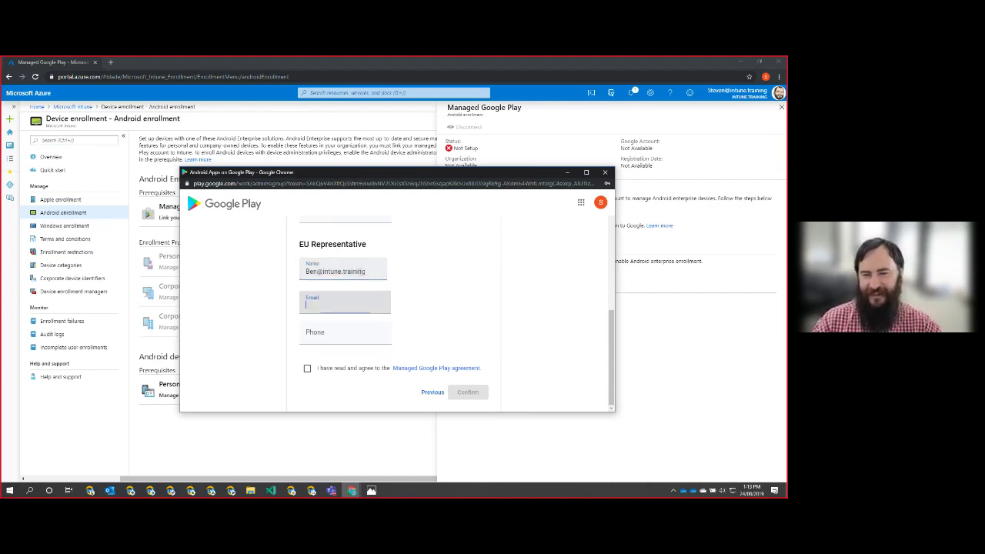
key(shift+Tab)
key(ctrl+c)
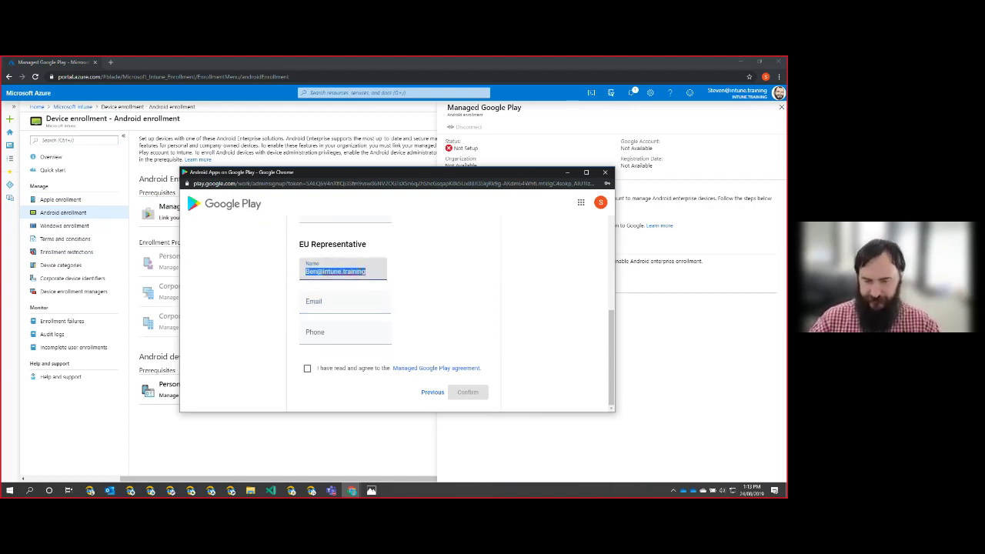
key(BackSpace)
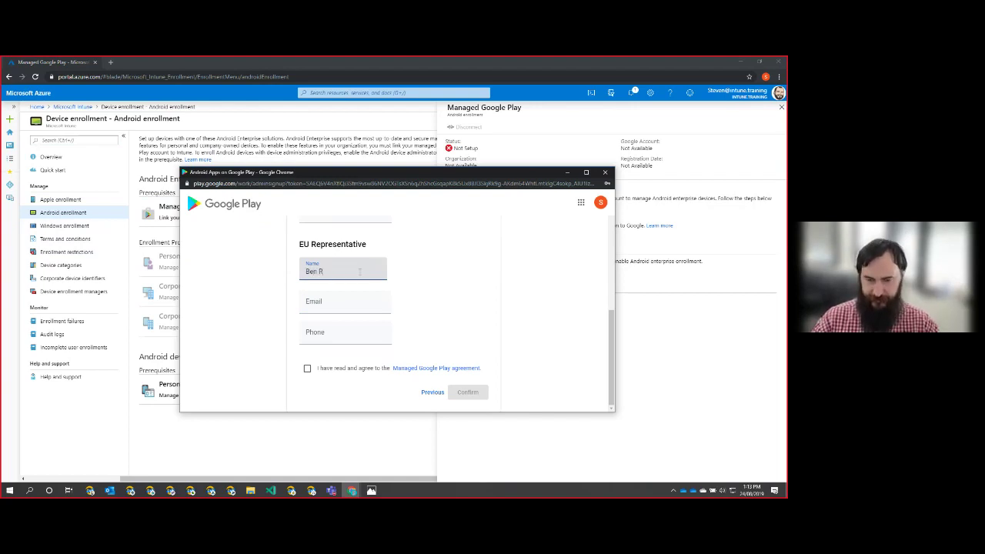
key(Tab)
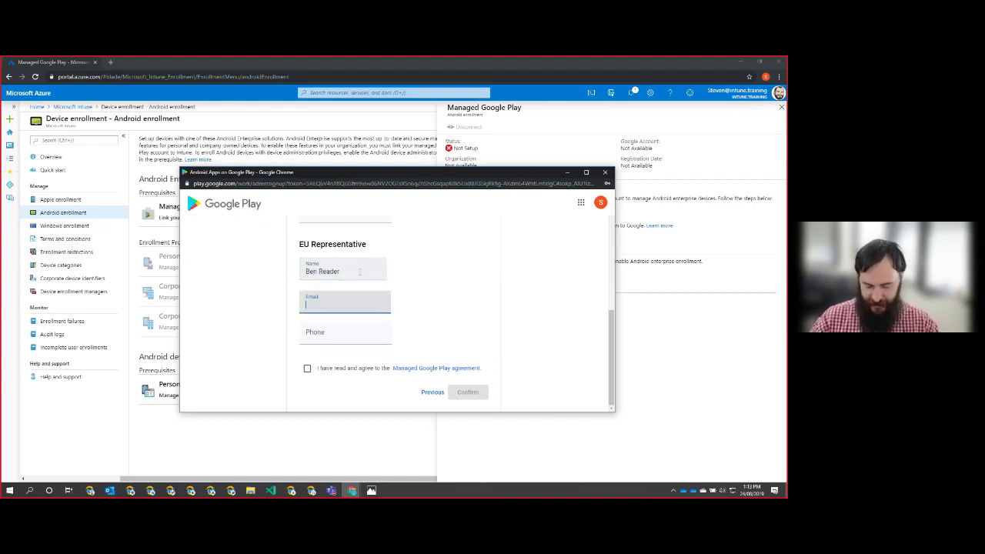
key(ctrl+v)
- Accept the managed Google Play agreement and confirm the contact details
click(307, 370)
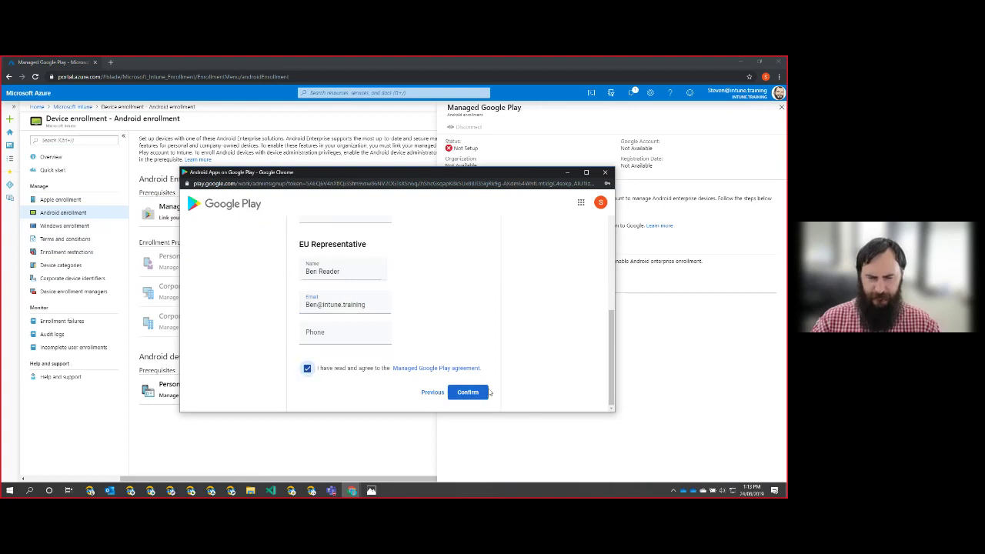
click(475, 397)
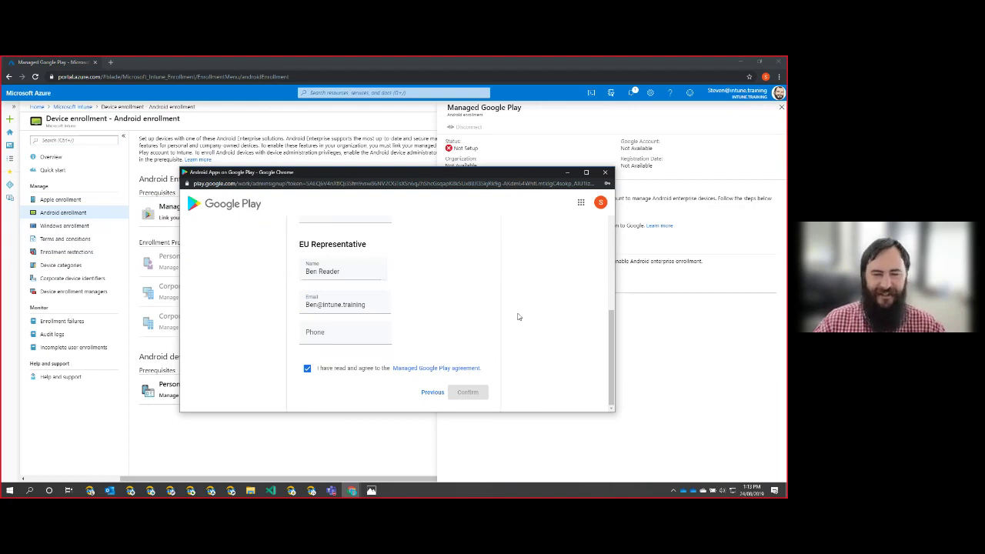
scroll(518, 316, up, 8)
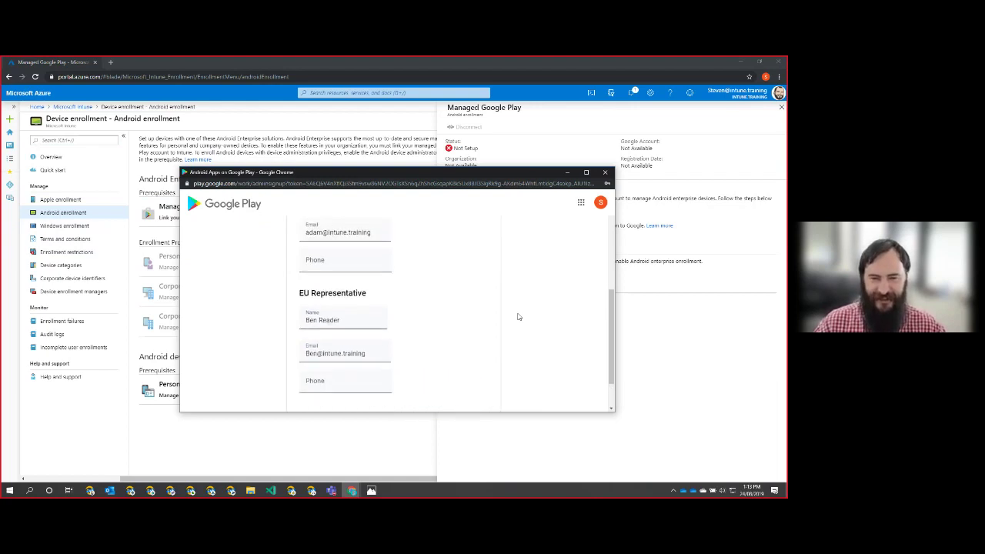
scroll(518, 317, down, 8)
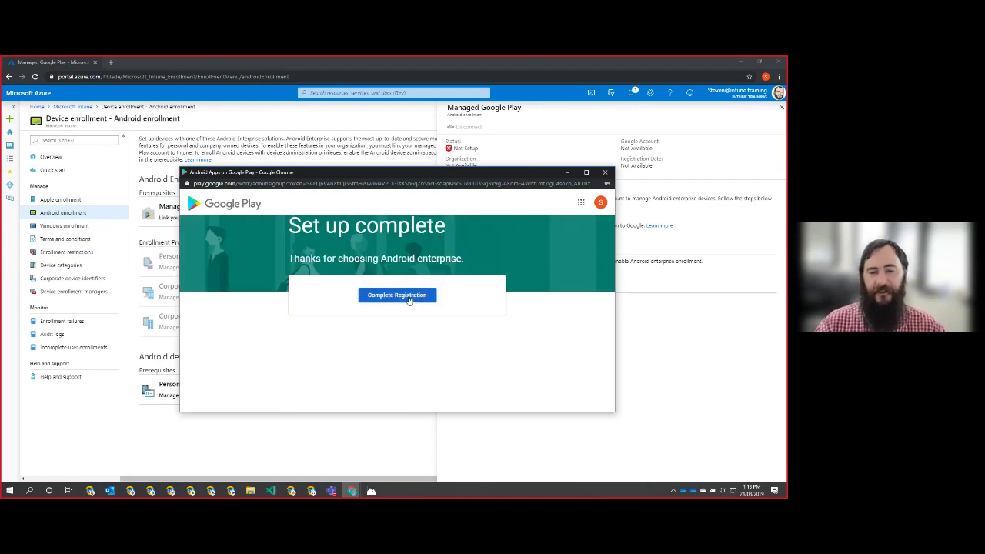
- Complete registration, review the linked Google account and Intune.training organization, then close the blade
click(397, 296)
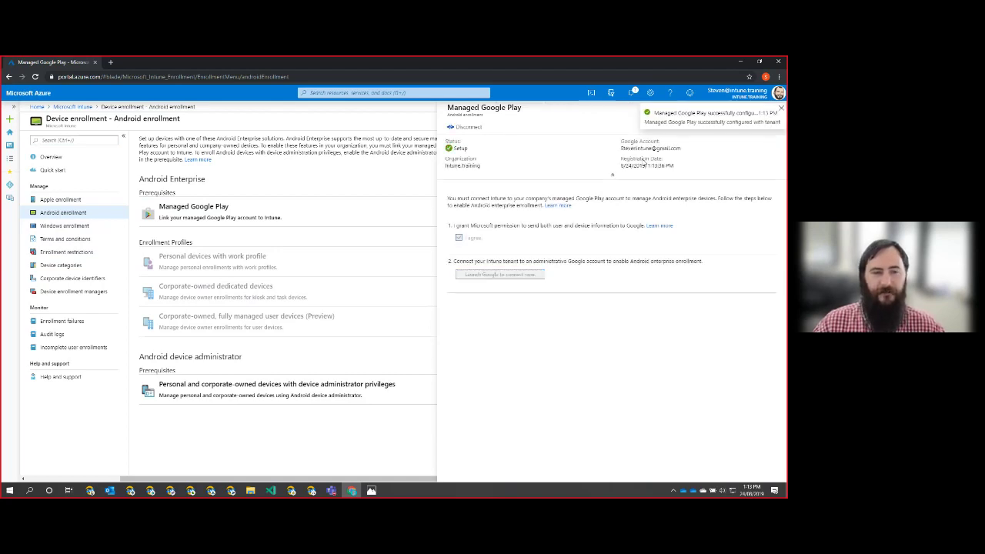
drag(618, 152, 688, 156)
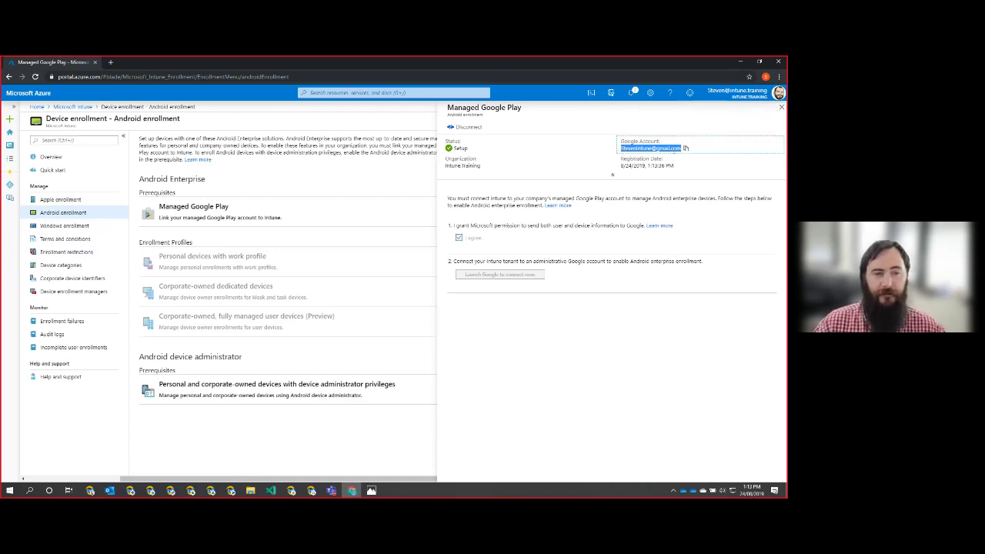
click(529, 159)
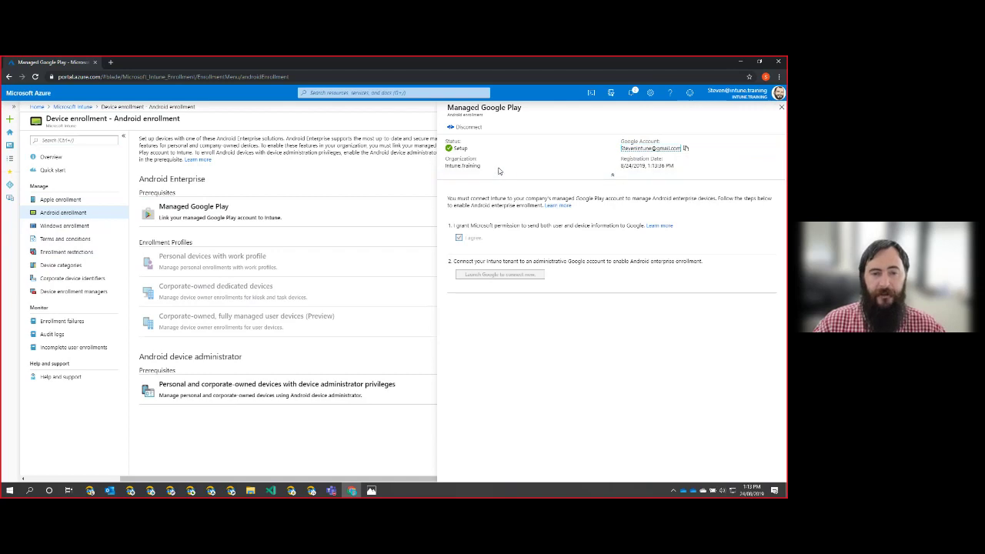
drag(445, 166, 480, 167)
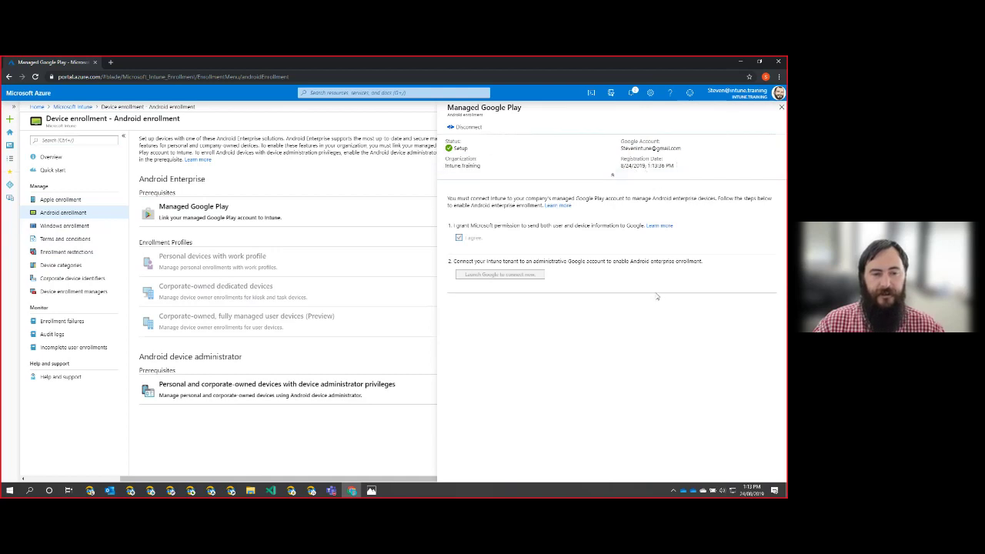
click(782, 108)
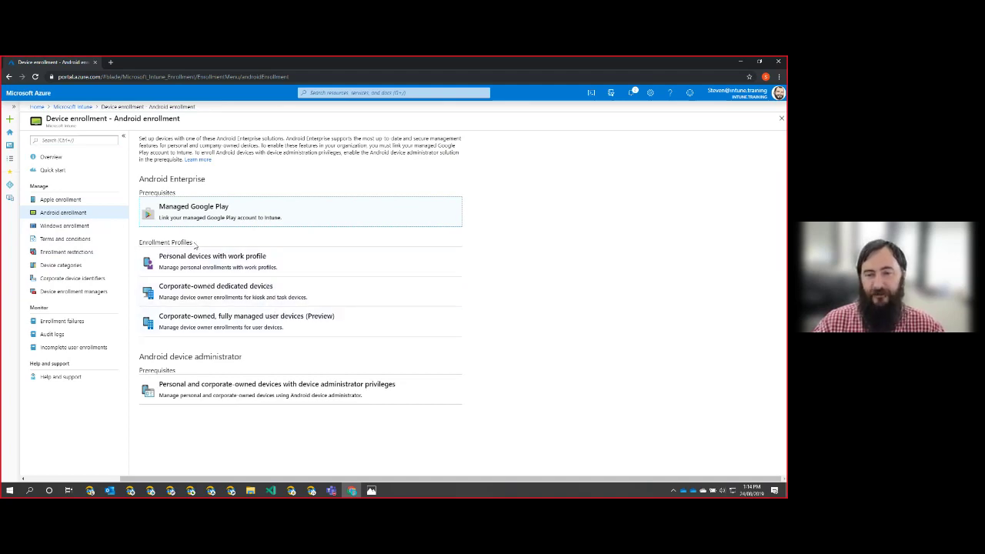
- Under Enrollment Profiles, open 'Personal devices with work profile'
drag(141, 244, 218, 242)
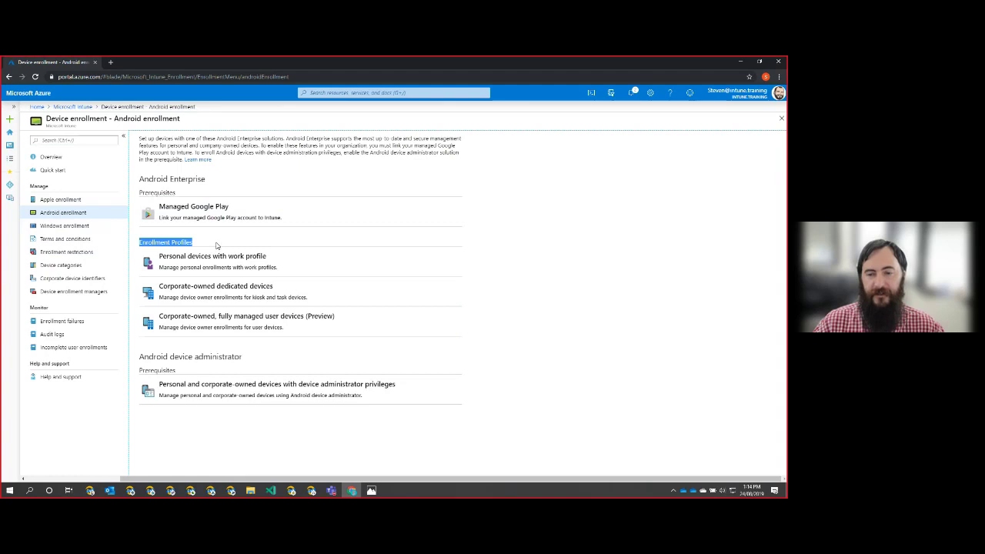
click(219, 247)
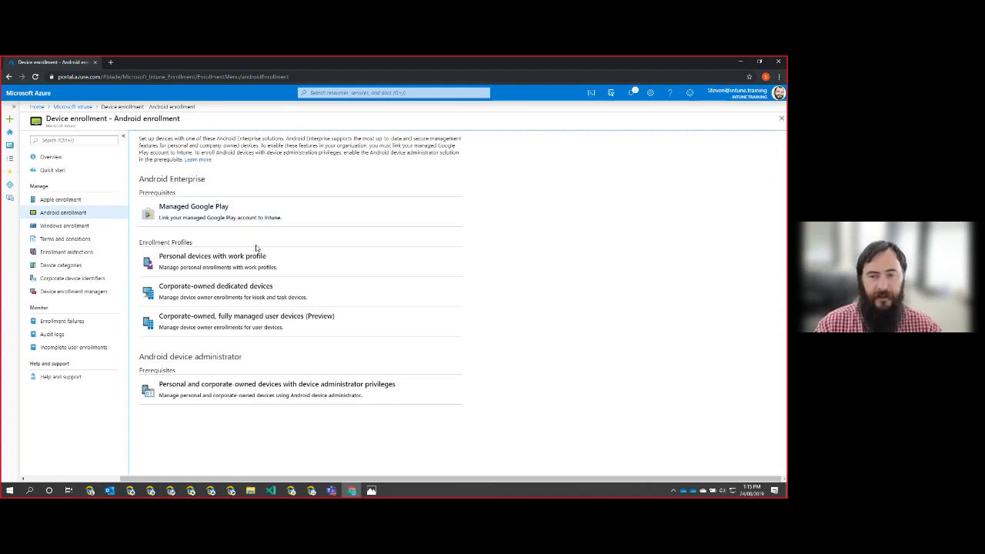
click(317, 266)
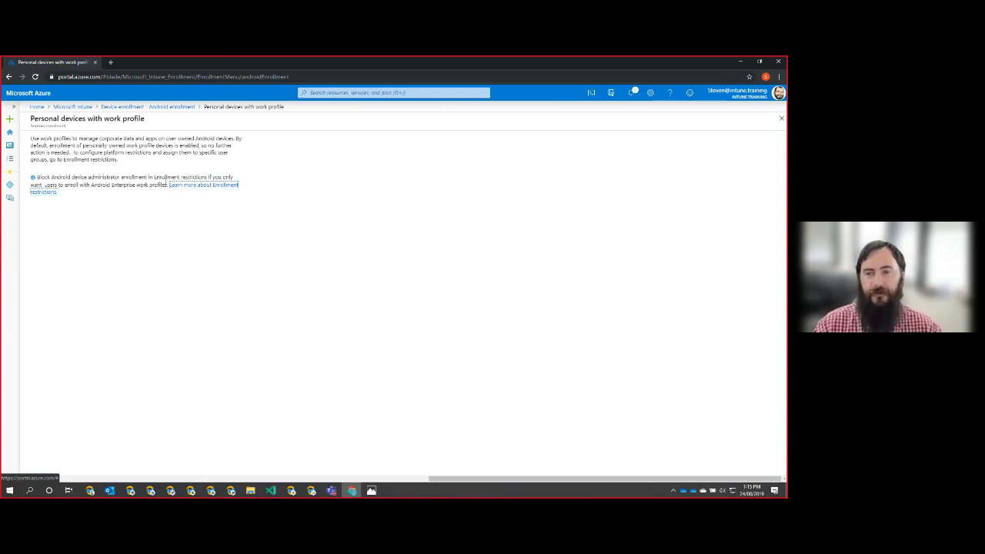
- Return to Android enrollment via its breadcrumb
click(157, 109)
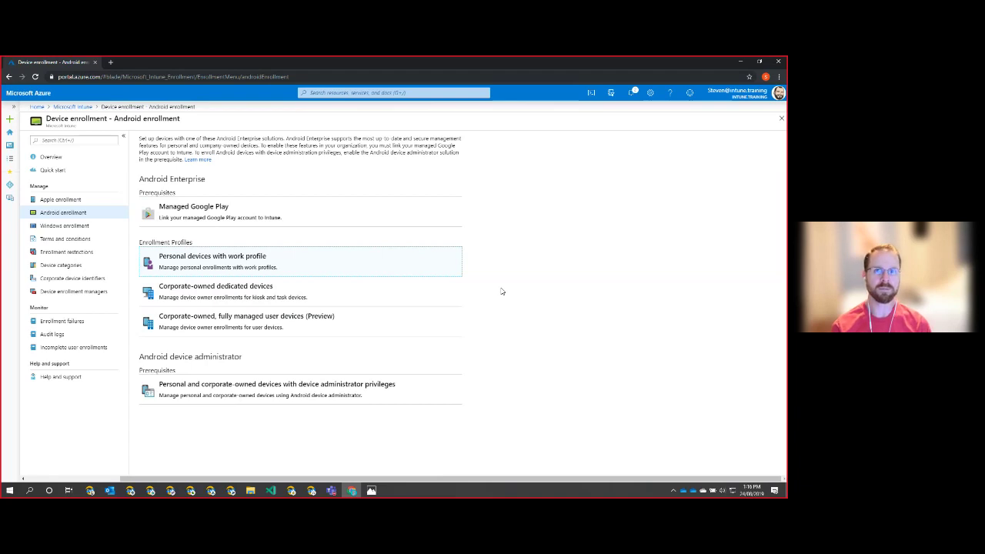
- Open the Properties of the default All Users device type restriction under Enrollment restrictions
click(69, 252)
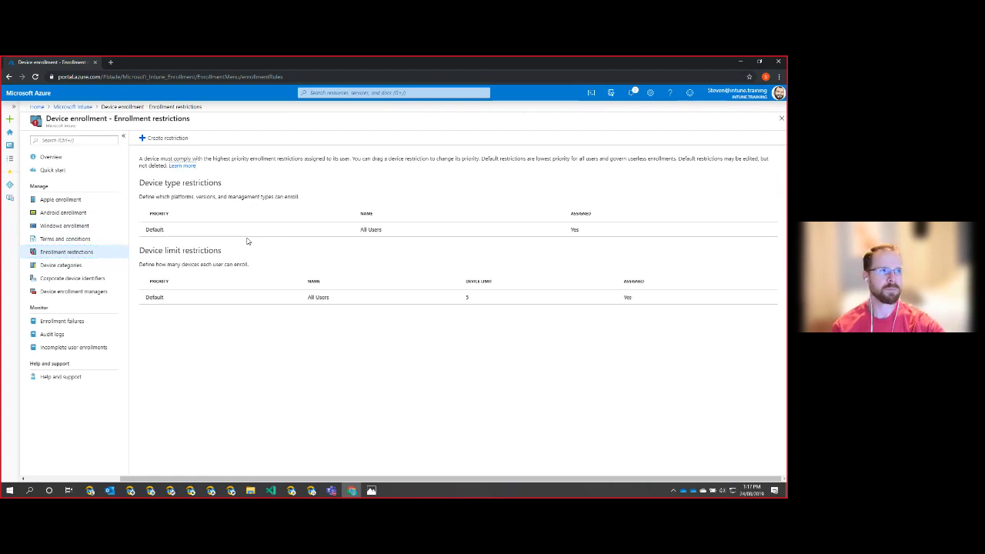
click(246, 233)
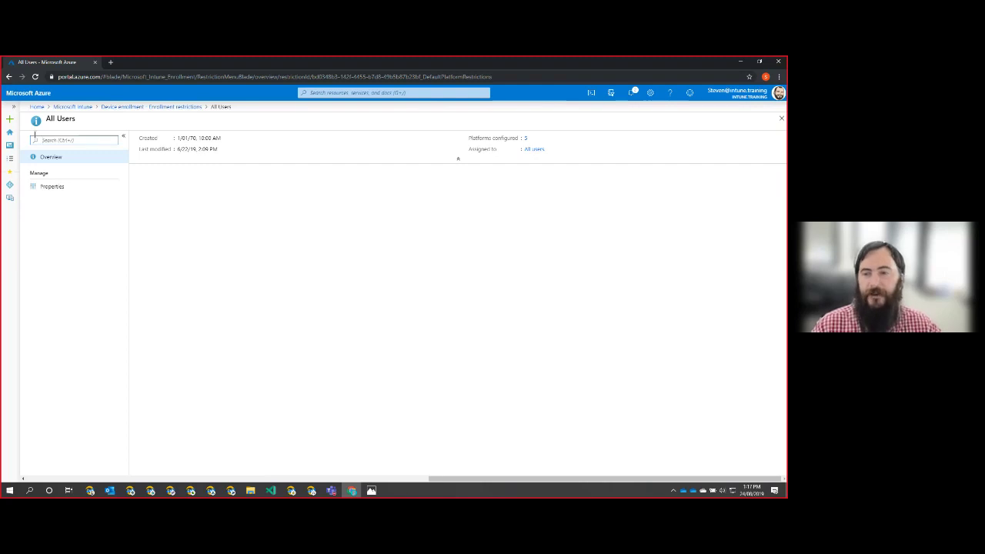
click(78, 187)
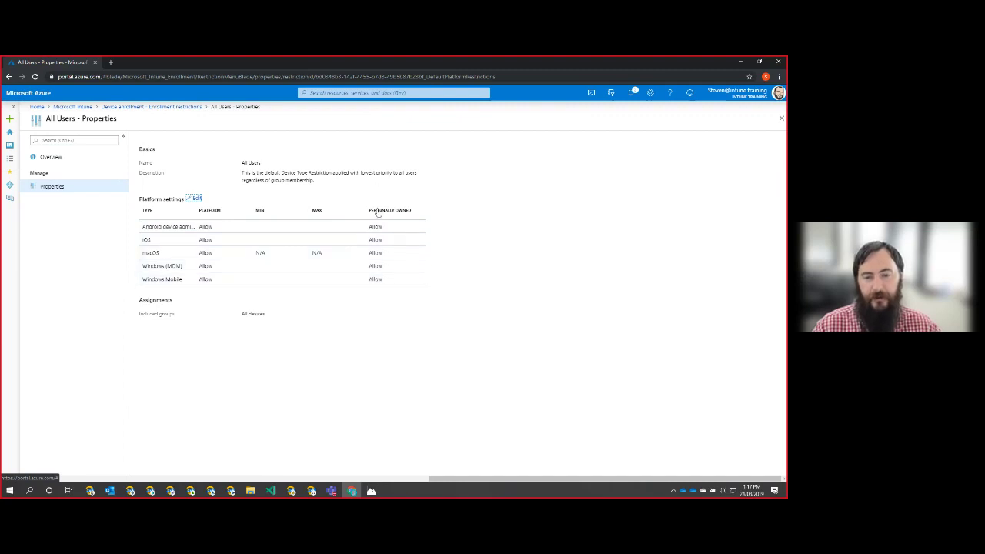
- Review the platform settings' PERSONALLY OWNED column, then close the All Users properties
click(194, 198)
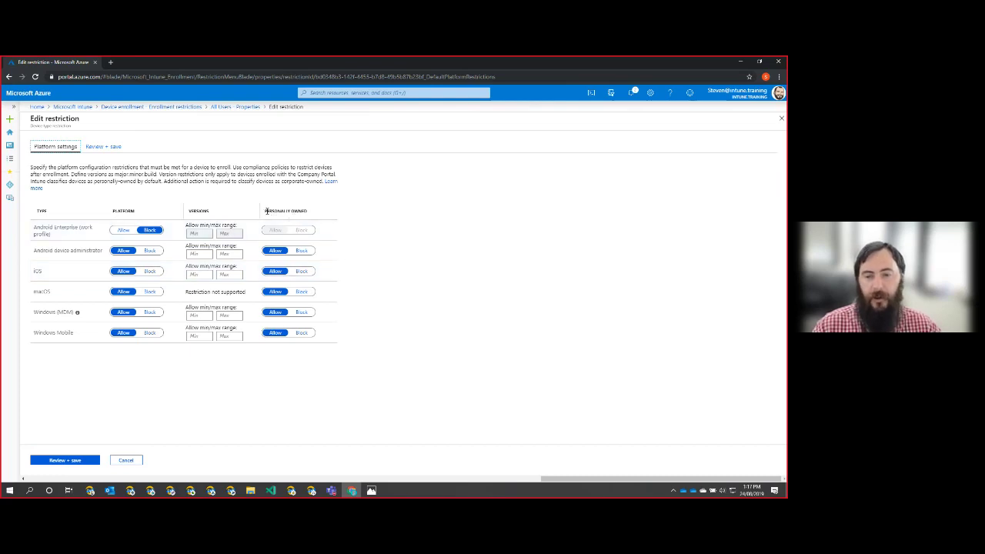
drag(266, 211, 326, 220)
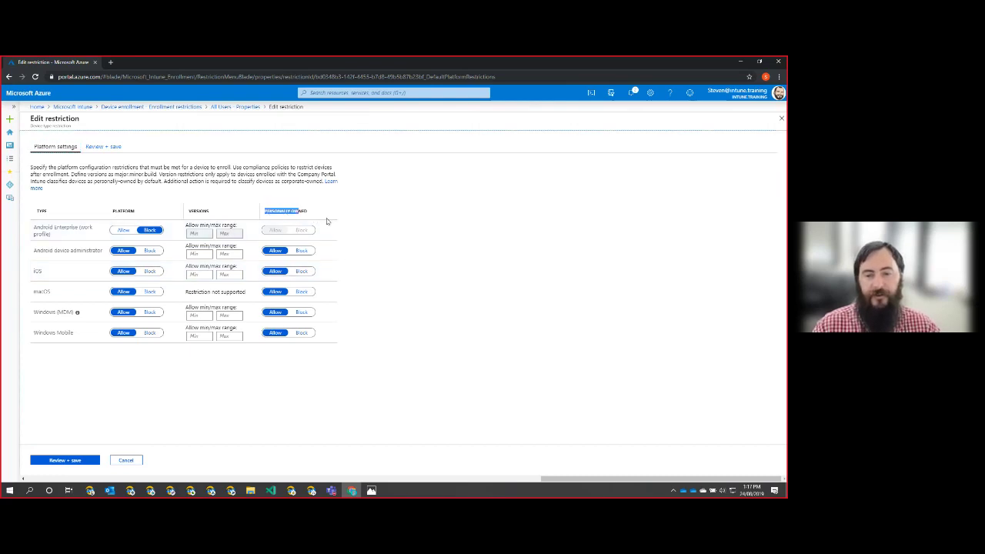
click(333, 381)
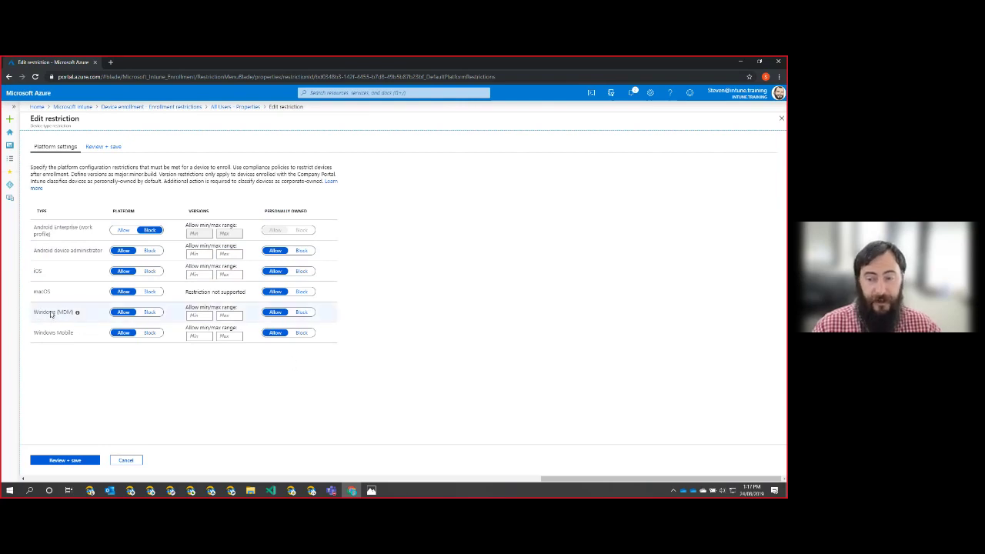
mouse_move(77, 314)
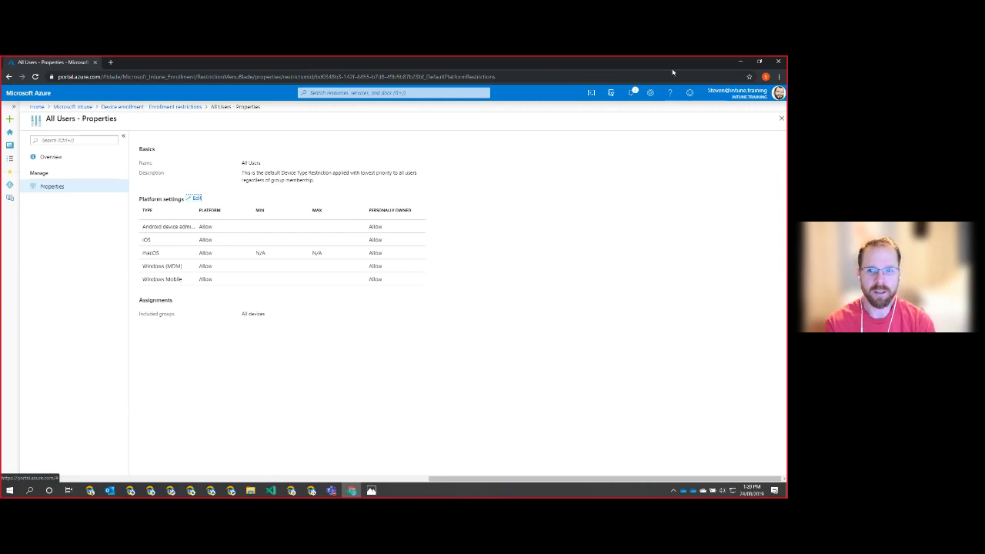
click(781, 118)
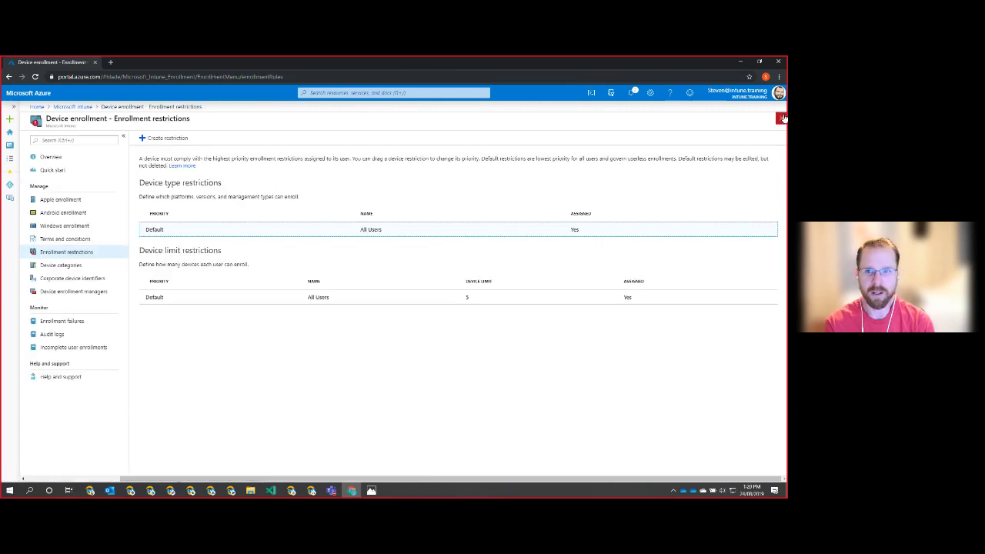